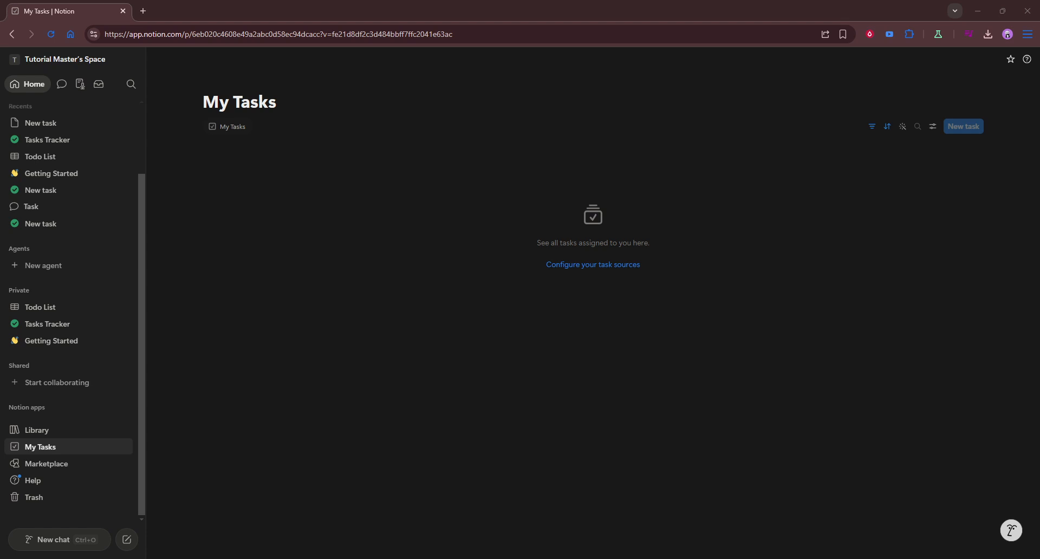
Step: Create a new page in the Private section and title it "Sample Notion"
{"action": "left_click", "coordinate": [272, 266]}
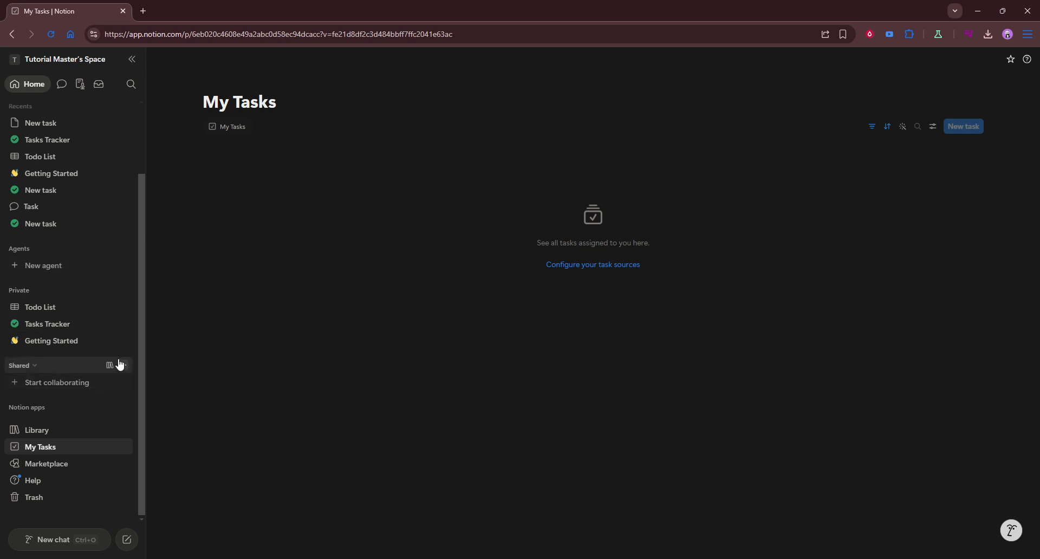
{"action": "left_click", "coordinate": [123, 293]}
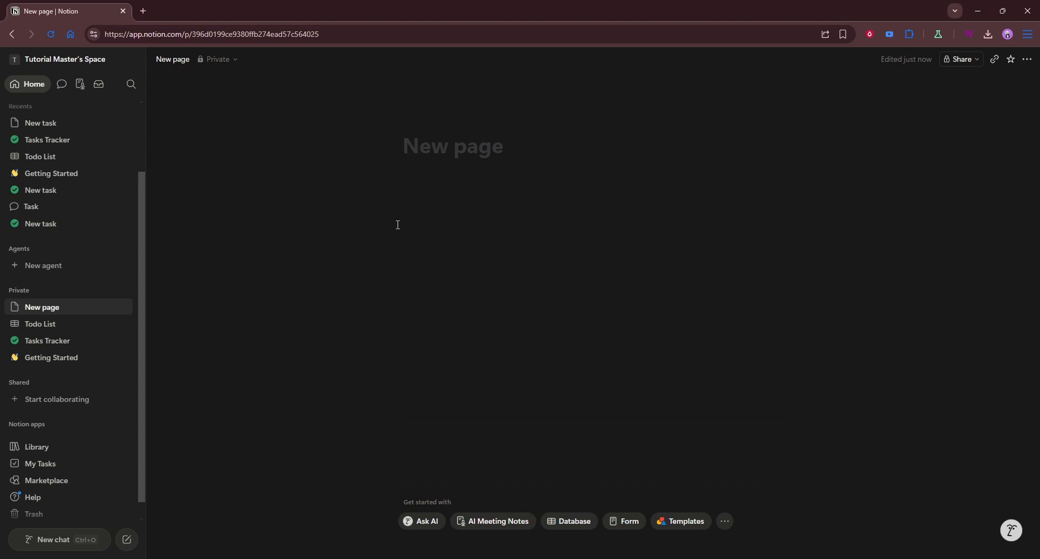
{"action": "type", "text": "Sampl"}
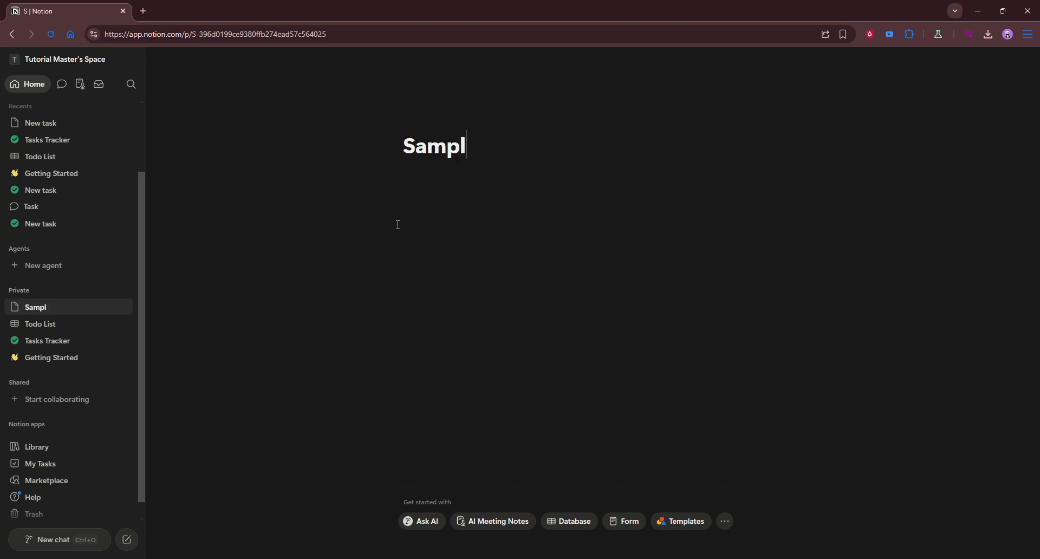
{"action": "type", "text": "e Notioon"}
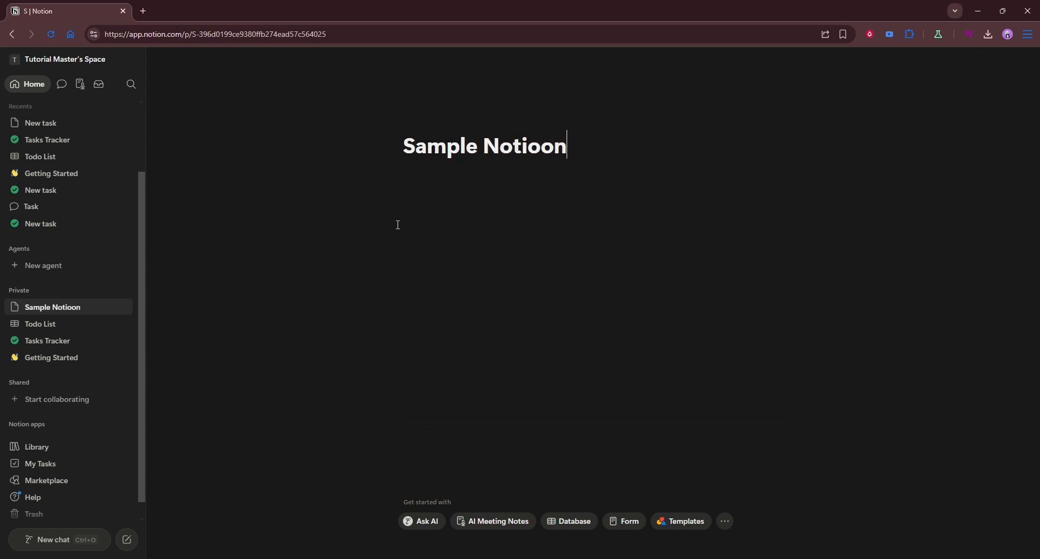
{"action": "key", "text": "BackSpace"}
{"action": "key", "text": "BackSpace"}
{"action": "type", "text": "n"}
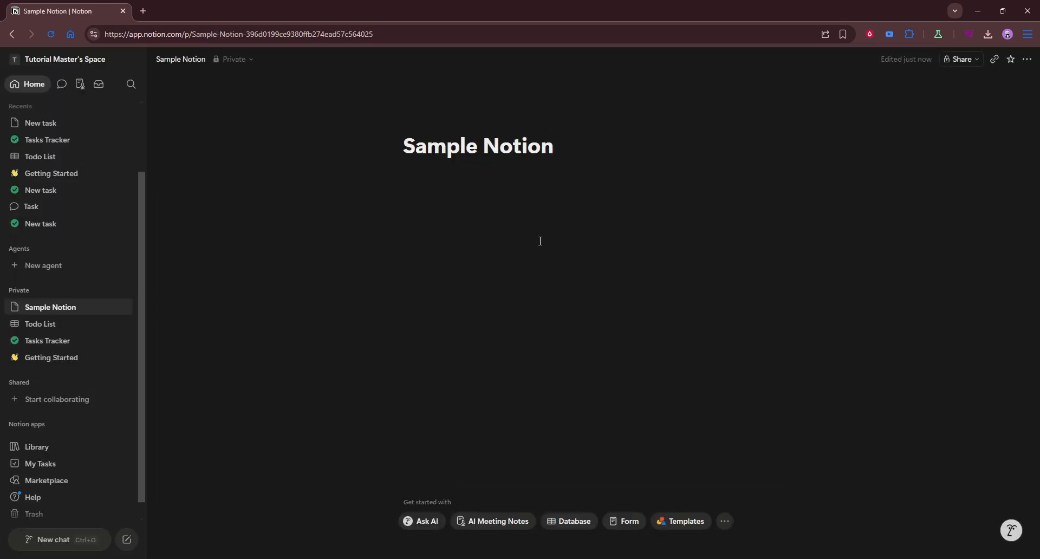
Step: Insert an inline database under the page title and name it "Points System"
{"action": "key", "text": "Return"}
{"action": "type", "text": "/da"}
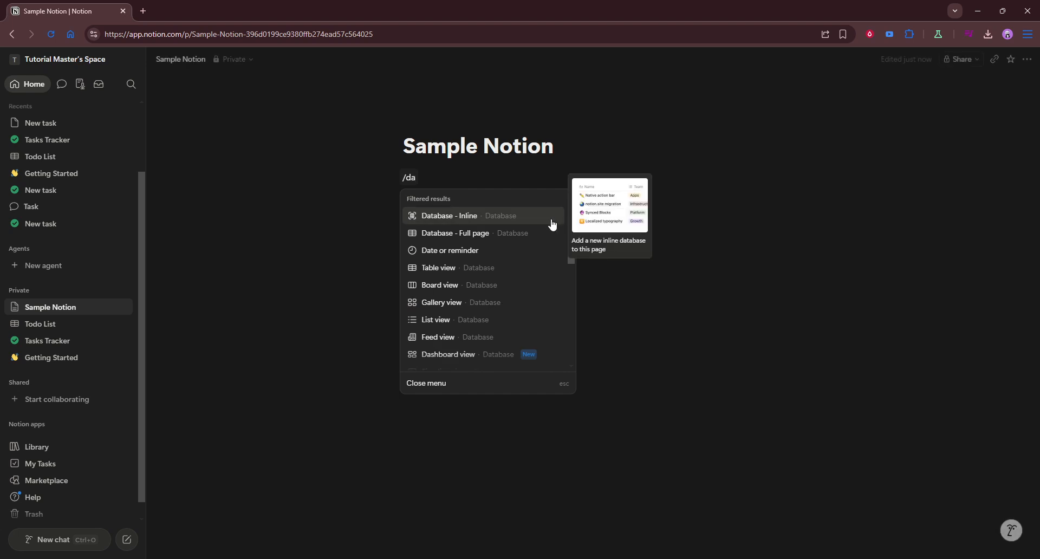
{"action": "left_click", "coordinate": [523, 216]}
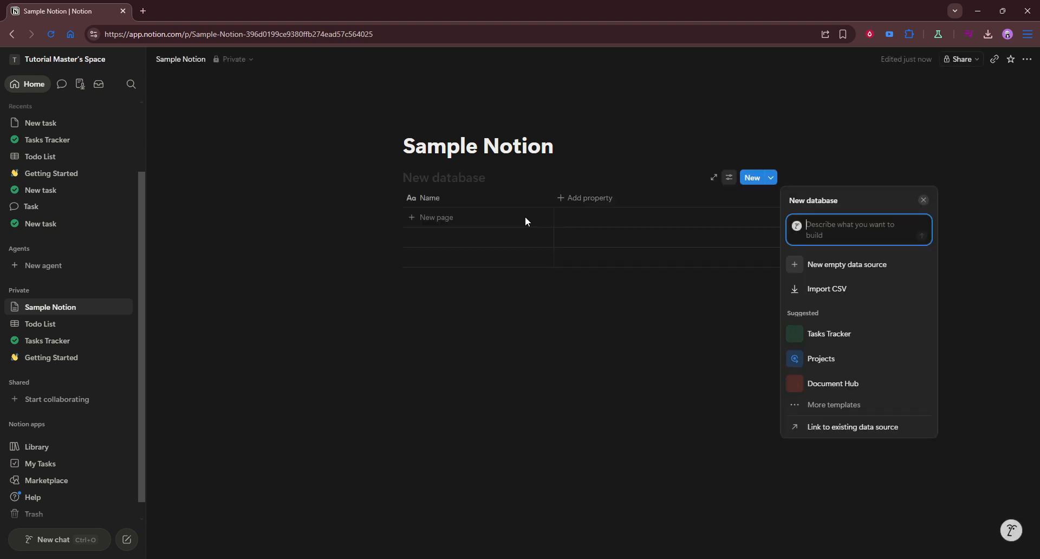
{"action": "left_click", "coordinate": [440, 176]}
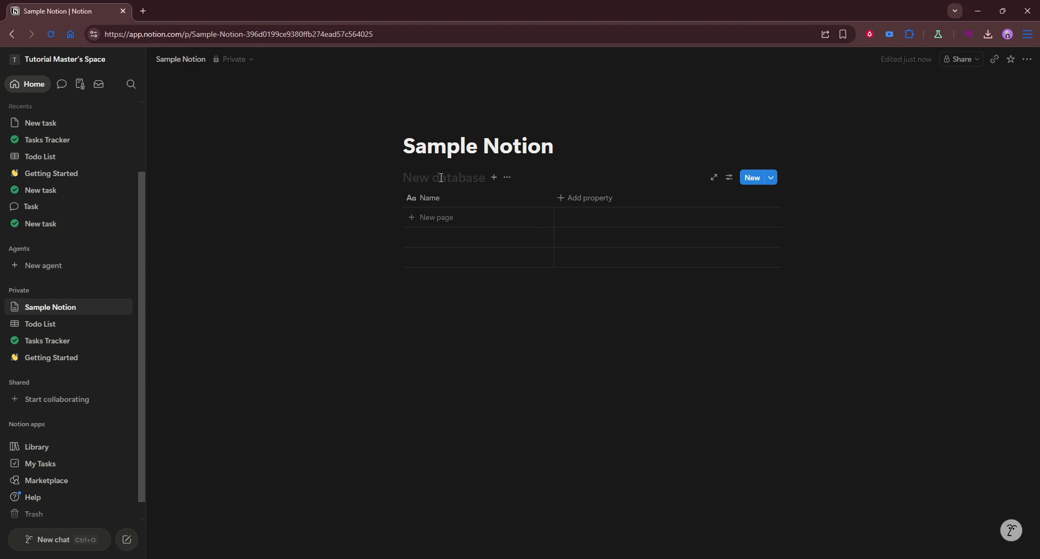
{"action": "type", "text": "Points"}
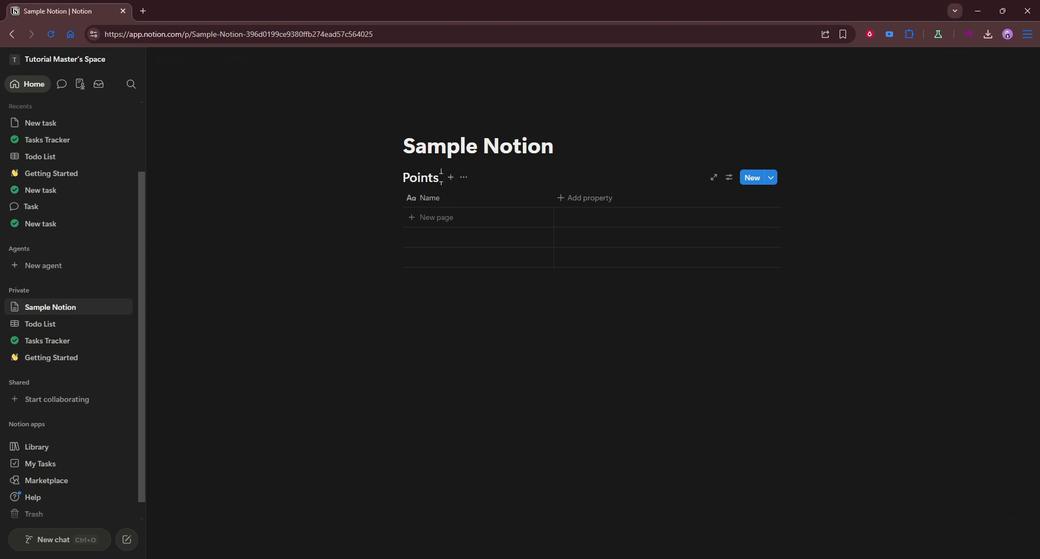
{"action": "type", "text": " System"}
Step: Add a second inline database below Points System and name it "Levels/Task"
{"action": "left_click", "coordinate": [529, 302]}
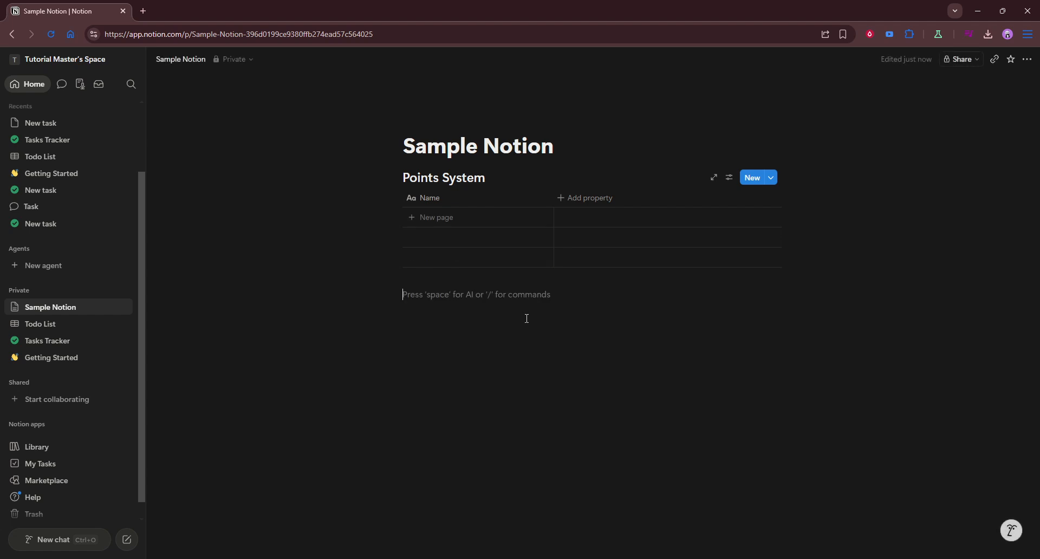
{"action": "type", "text": "/"}
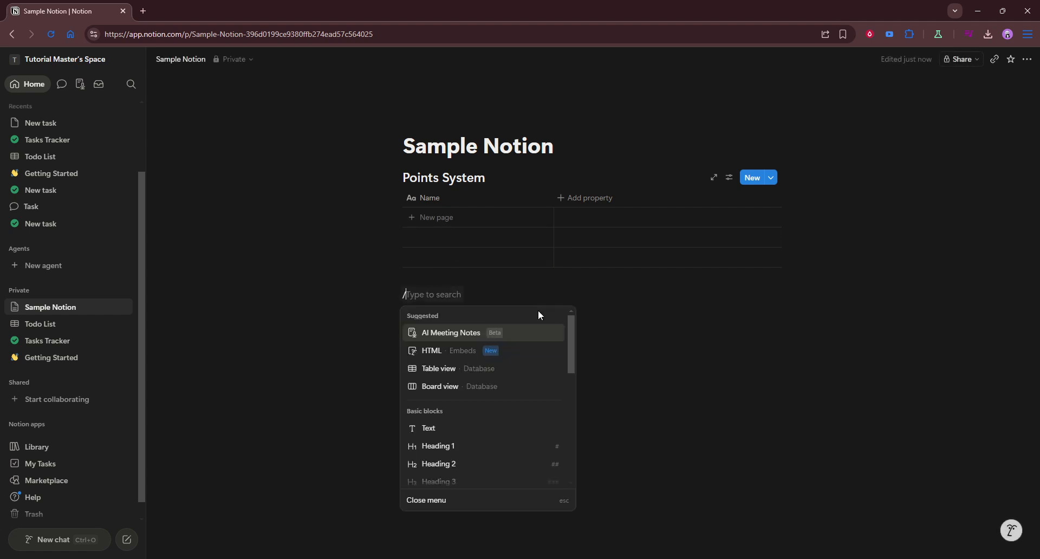
{"action": "type", "text": "dash"}
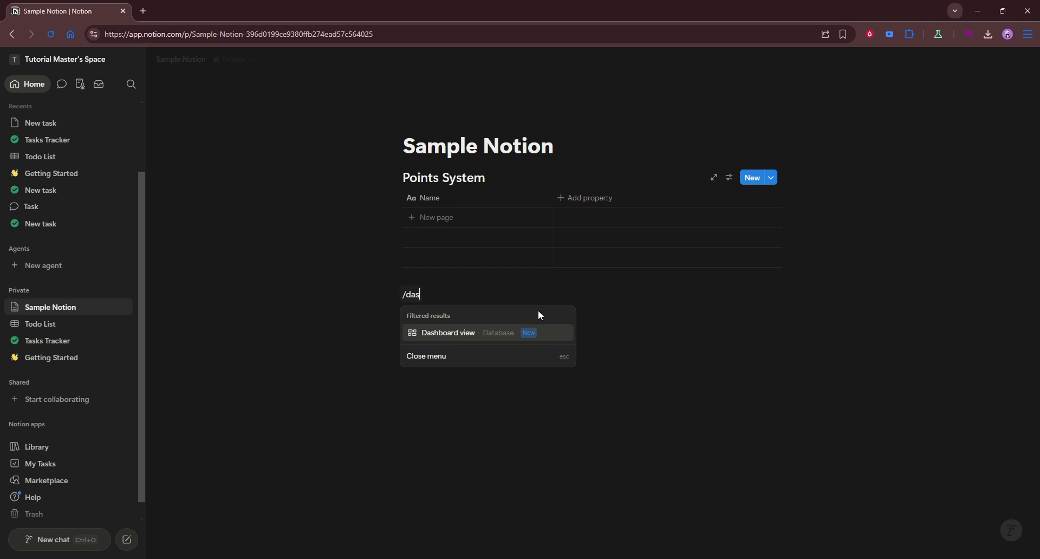
{"action": "key", "text": "BackSpace"}
{"action": "key", "text": "BackSpace"}
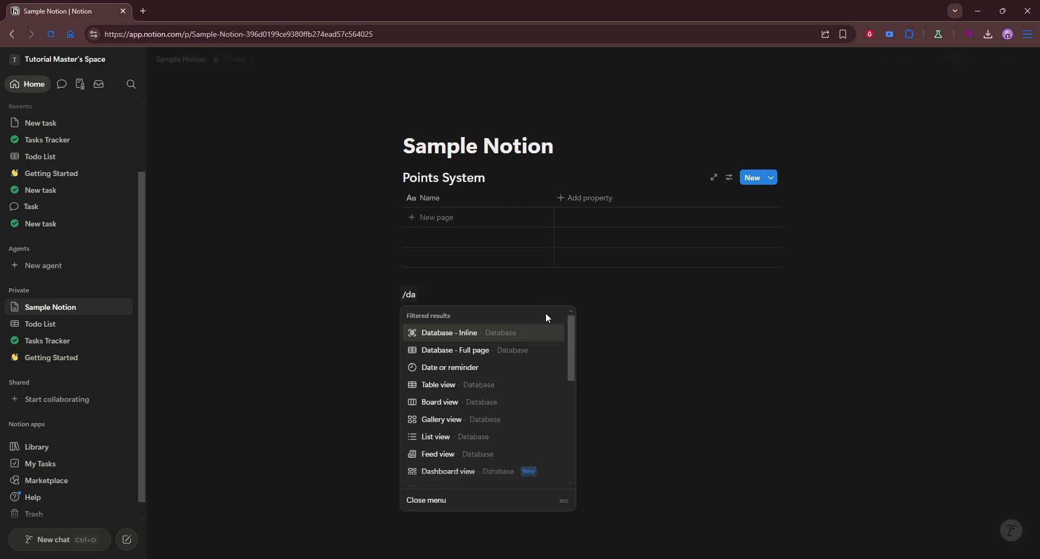
{"action": "left_click", "coordinate": [509, 332]}
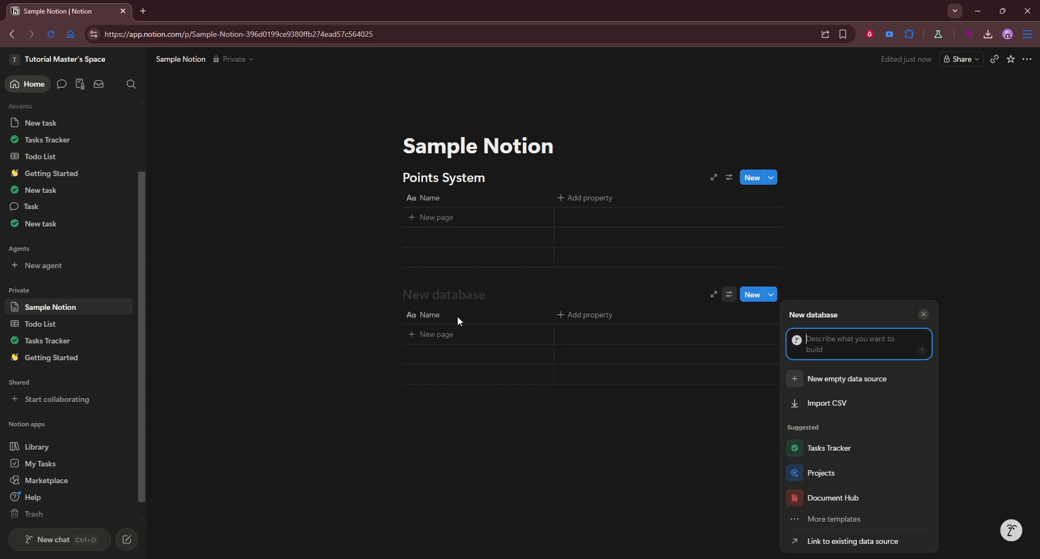
{"action": "left_click", "coordinate": [472, 298]}
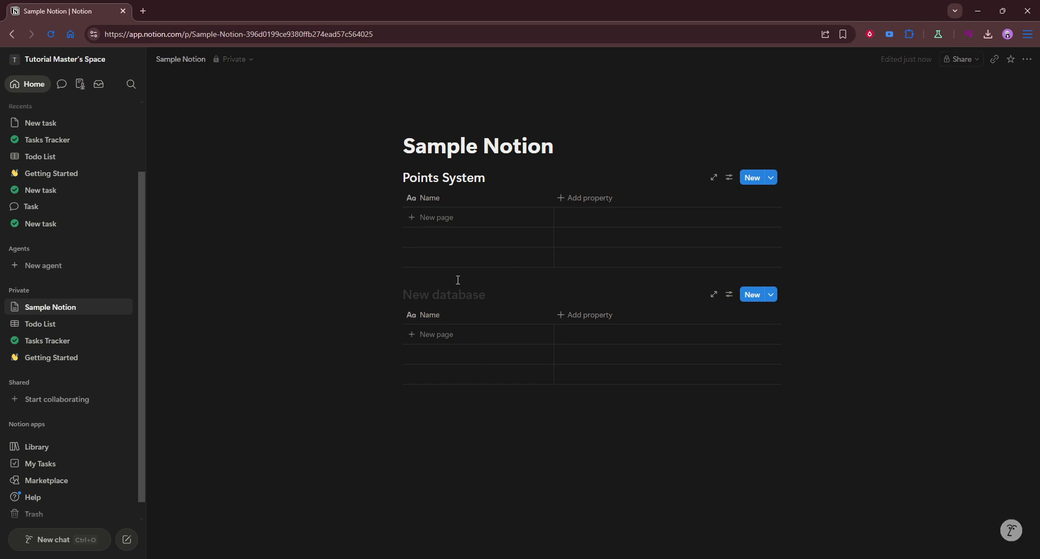
{"action": "type", "text": "Leves/"}
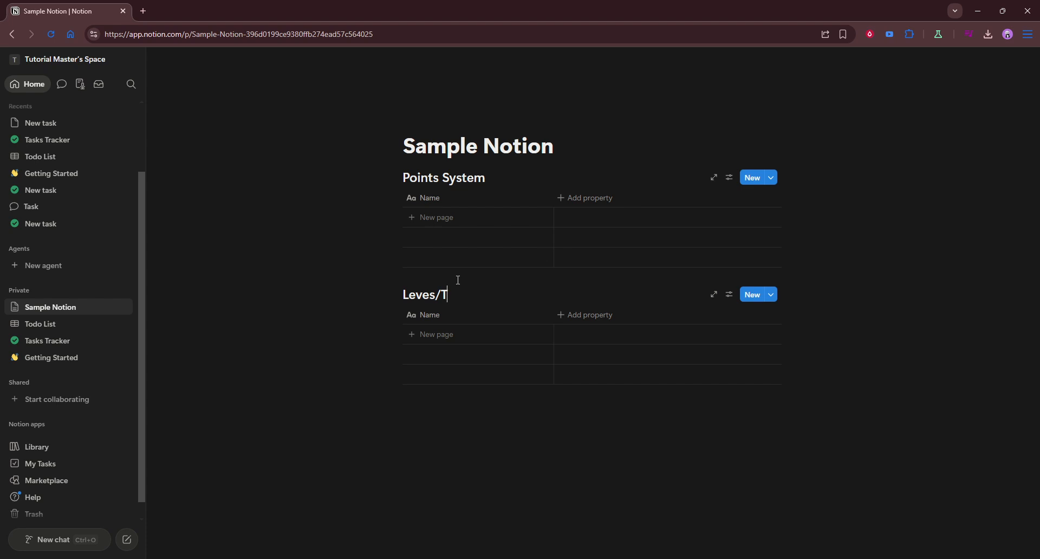
{"action": "key", "text": "BackSpace"}
{"action": "key", "text": "BackSpace"}
{"action": "type", "text": "ls/Task"}
Step: Add a third inline database below Levels/Task and name it "Rewards"
{"action": "left_click", "coordinate": [517, 423]}
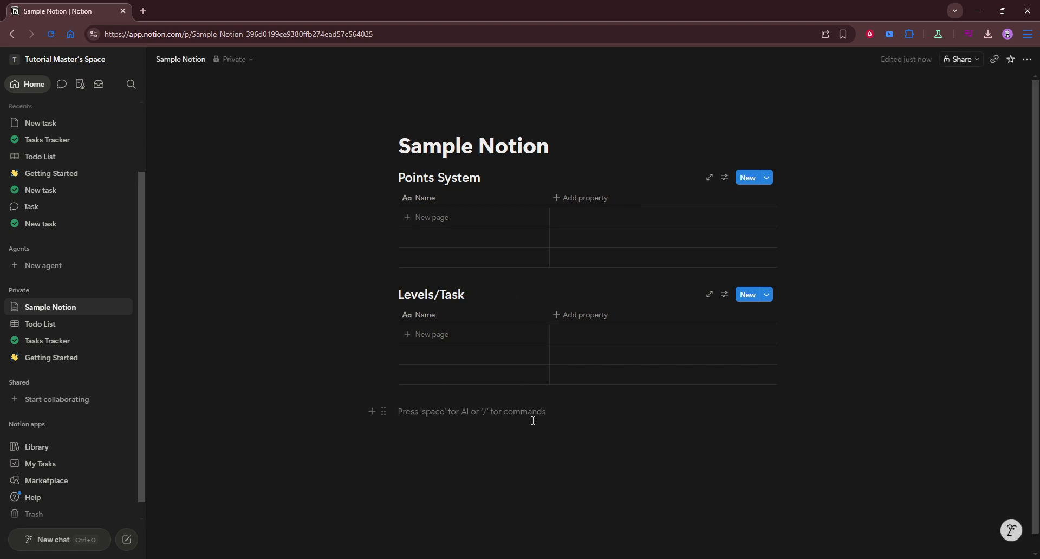
{"action": "type", "text": "/"}
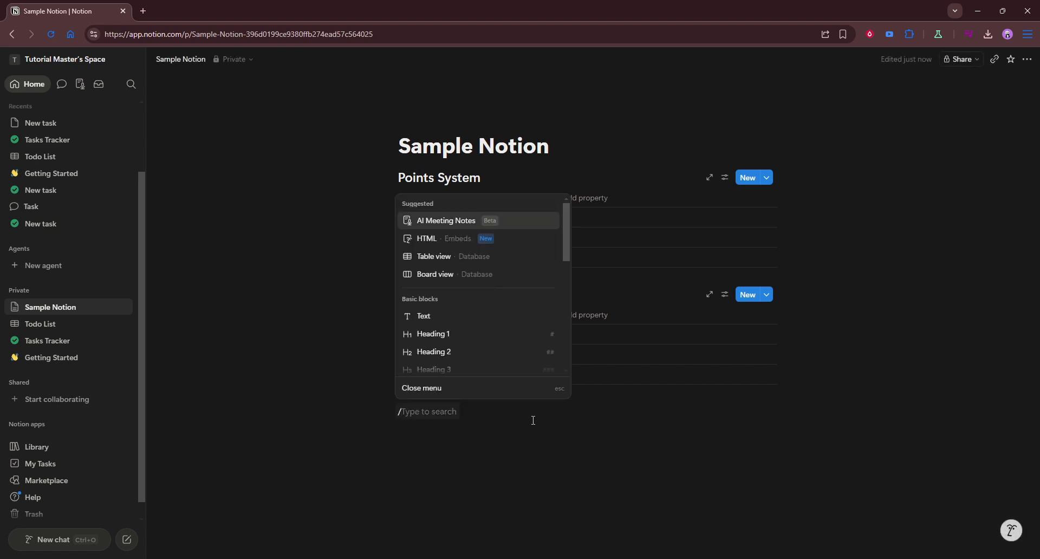
{"action": "type", "text": "databa"}
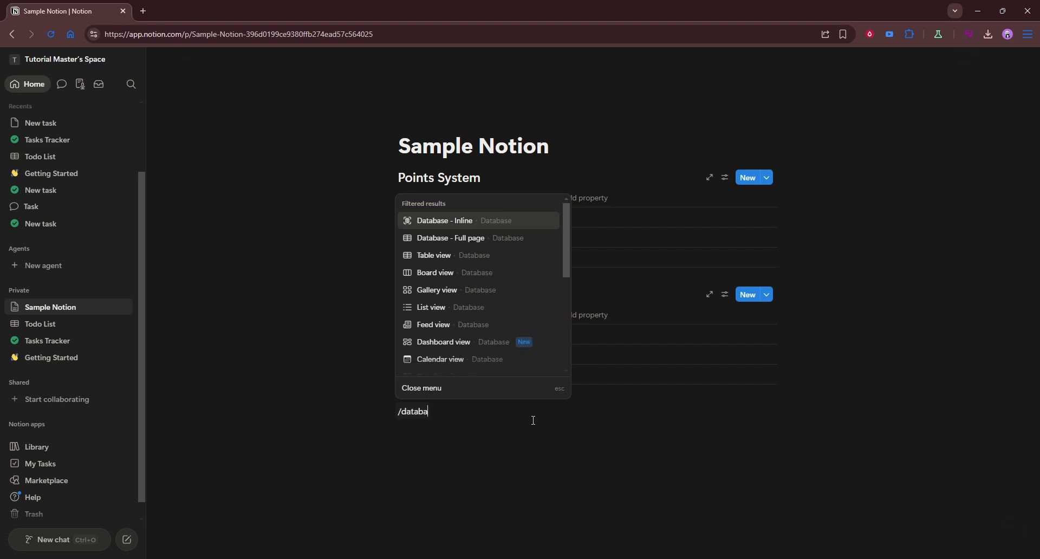
{"action": "left_click", "coordinate": [488, 221]}
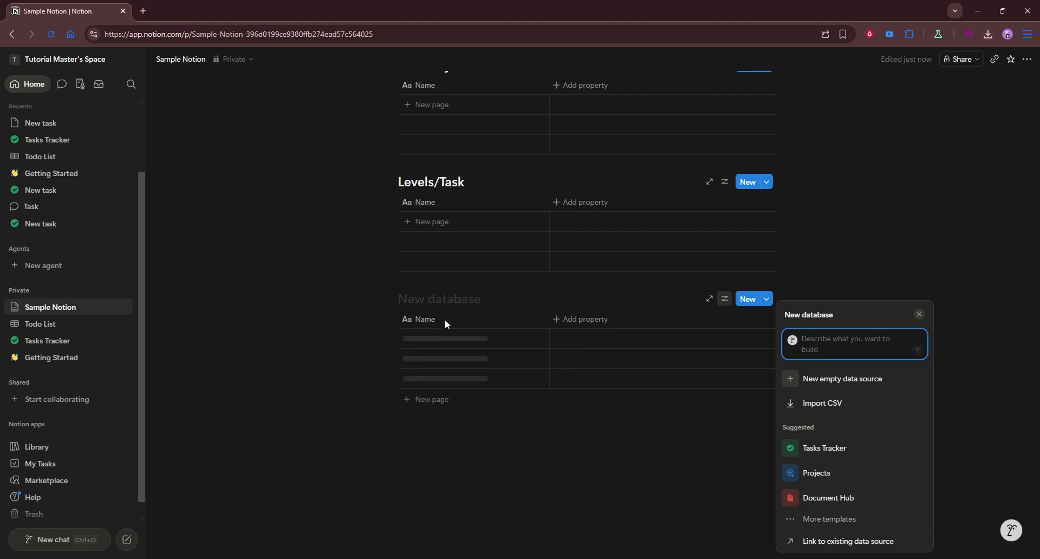
{"action": "left_click", "coordinate": [450, 301]}
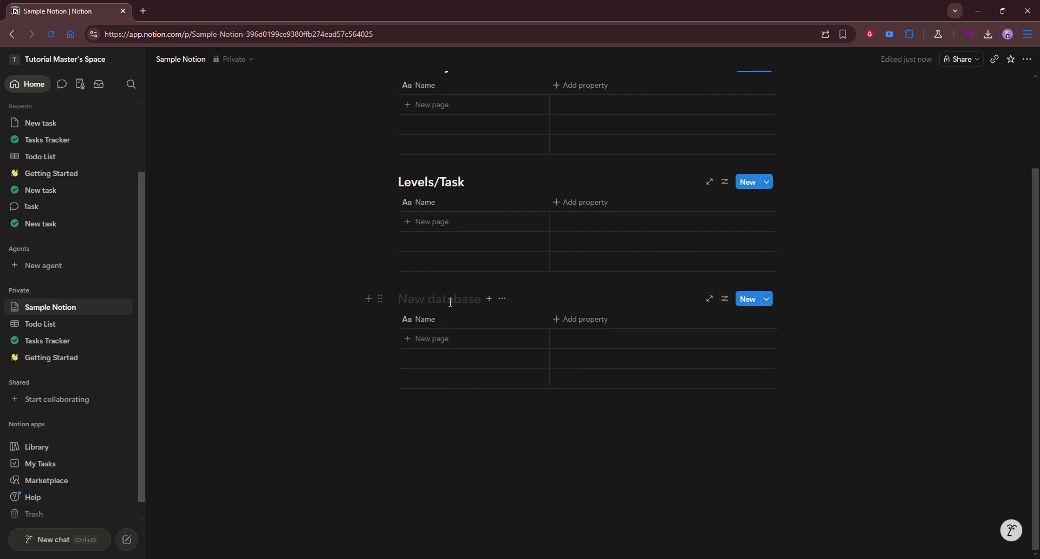
{"action": "type", "text": "R"}
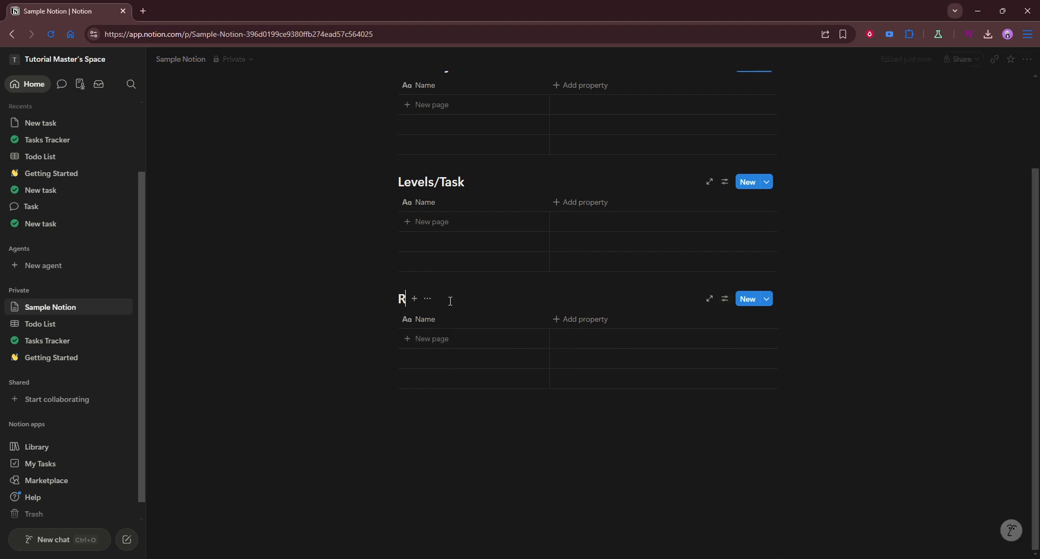
{"action": "type", "text": "ewards"}
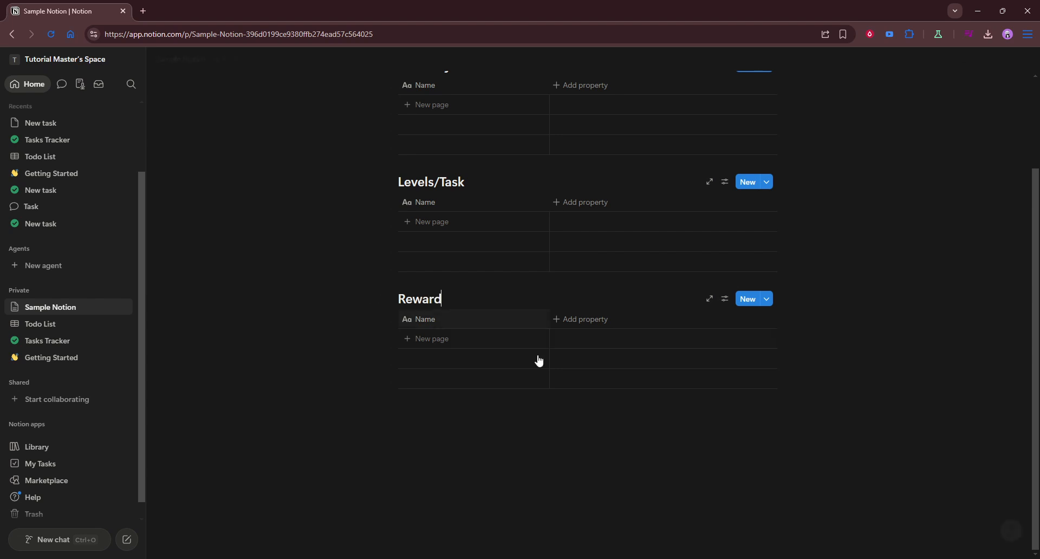
Step: Insert a board view database below Rewards and name it "Progress"
{"action": "left_click", "coordinate": [613, 431]}
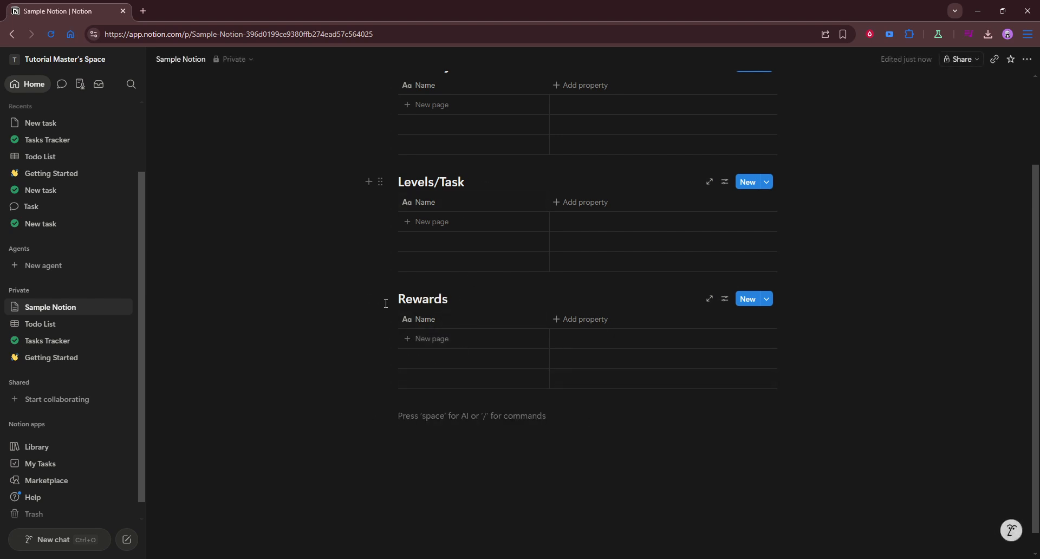
{"action": "scroll", "coordinate": [461, 353], "scroll_direction": "up", "scroll_amount": 2}
{"action": "scroll", "coordinate": [465, 350], "scroll_direction": "down", "scroll_amount": 3}
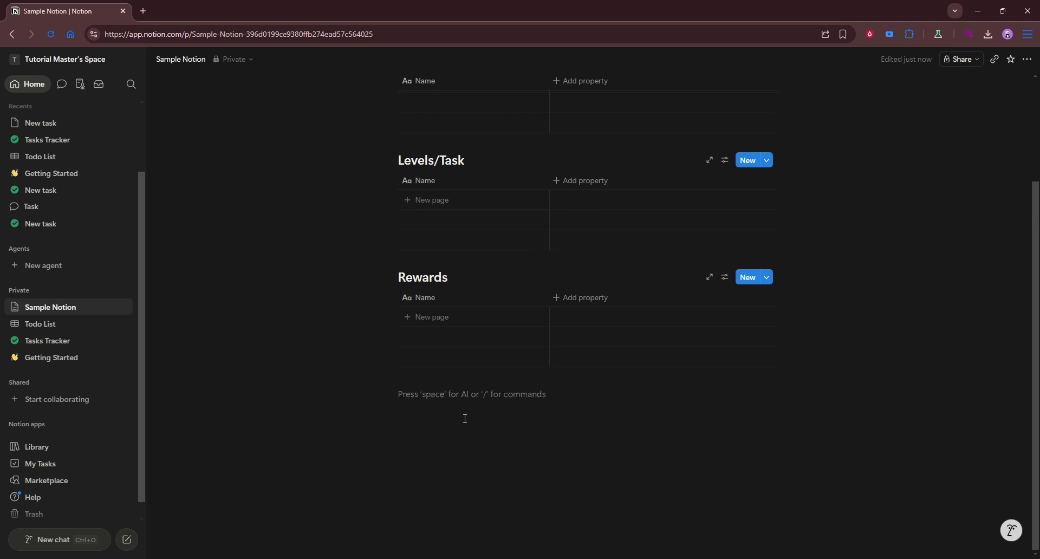
{"action": "type", "text": "/boar"}
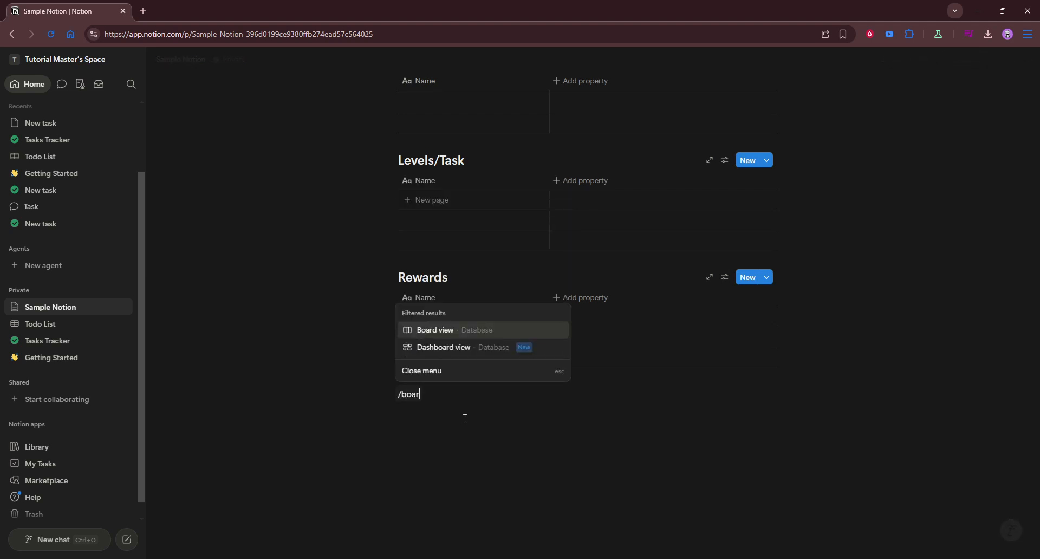
{"action": "left_click", "coordinate": [452, 331]}
{"action": "left_click", "coordinate": [464, 313]}
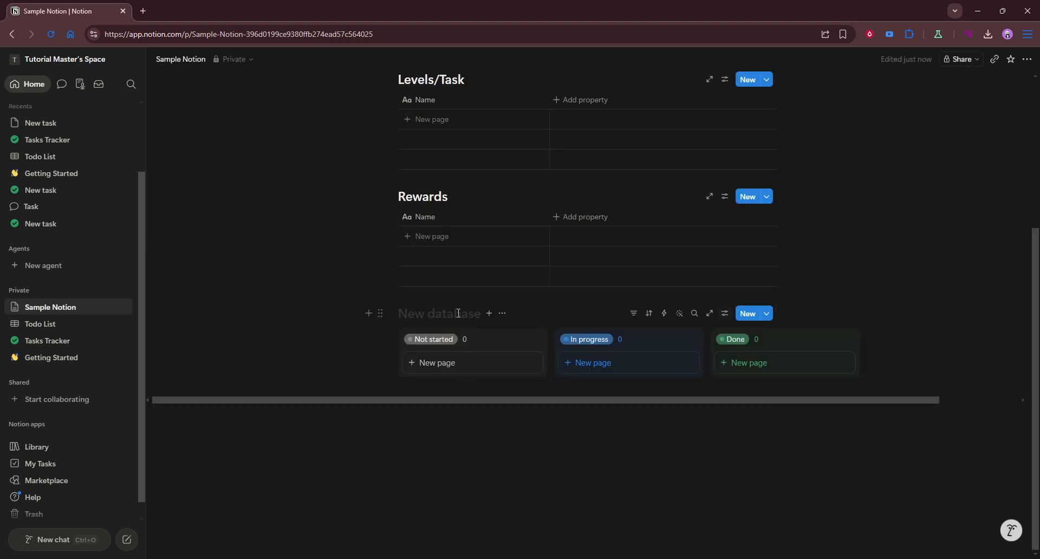
{"action": "type", "text": "P"}
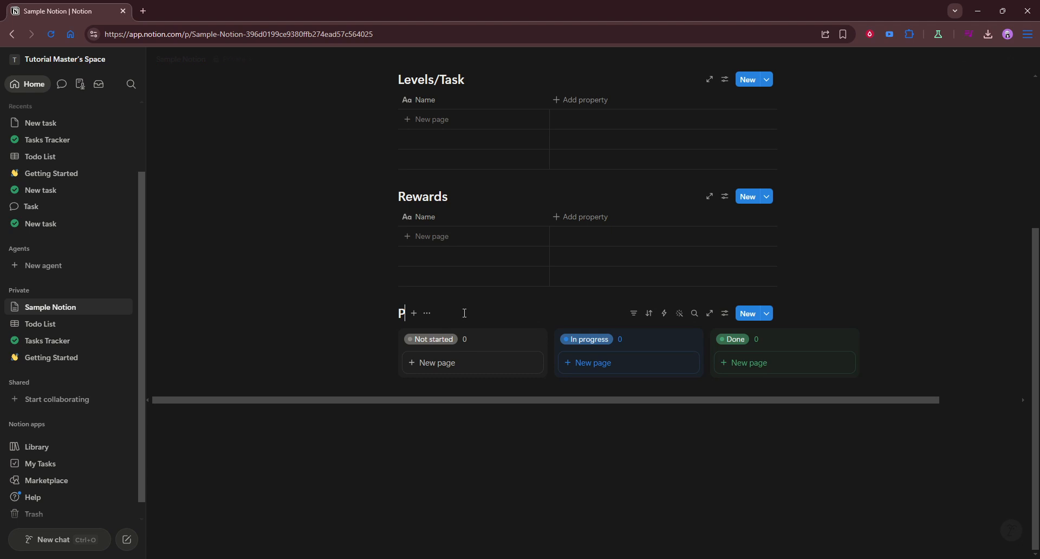
{"action": "type", "text": "rogress"}
Step: Insert a timeline view database below the Progress board and name it "Daily Quest"
{"action": "left_click", "coordinate": [628, 446]}
{"action": "scroll", "coordinate": [588, 399], "scroll_direction": "up", "scroll_amount": 3}
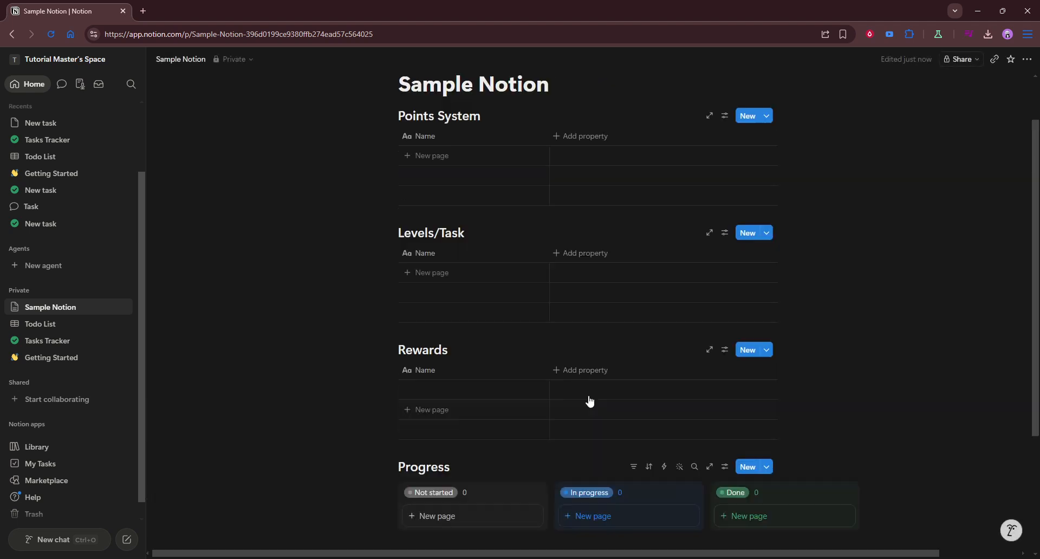
{"action": "scroll", "coordinate": [520, 445], "scroll_direction": "down", "scroll_amount": 3}
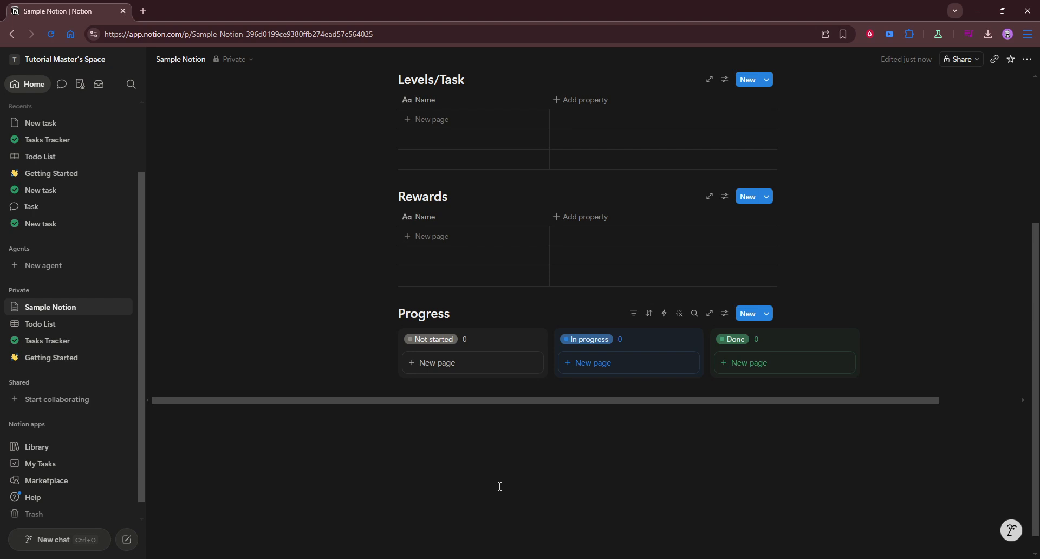
{"action": "left_click", "coordinate": [500, 487]}
{"action": "type", "text": "/"}
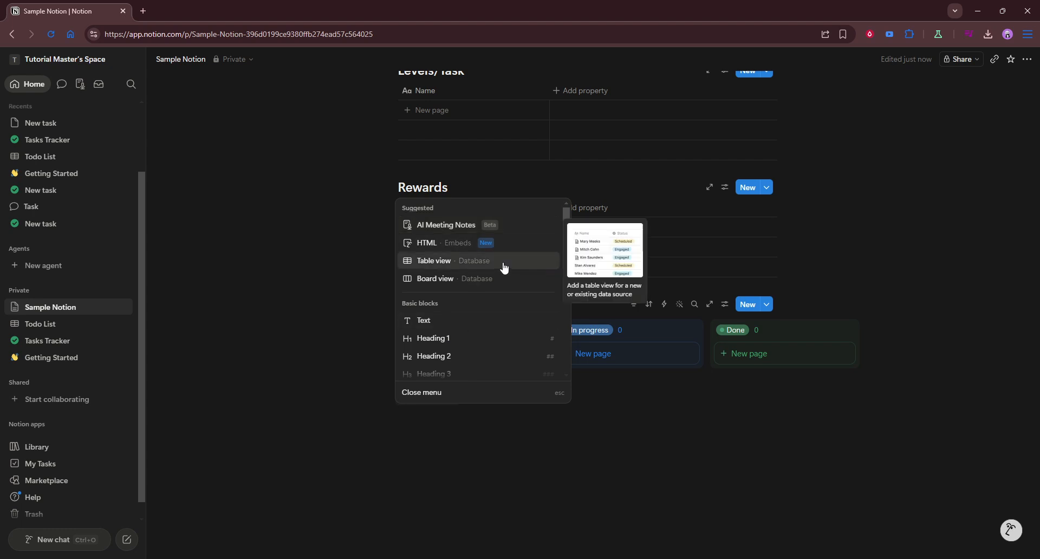
{"action": "type", "text": "v"}
{"action": "scroll", "coordinate": [503, 247], "scroll_direction": "down", "scroll_amount": 1}
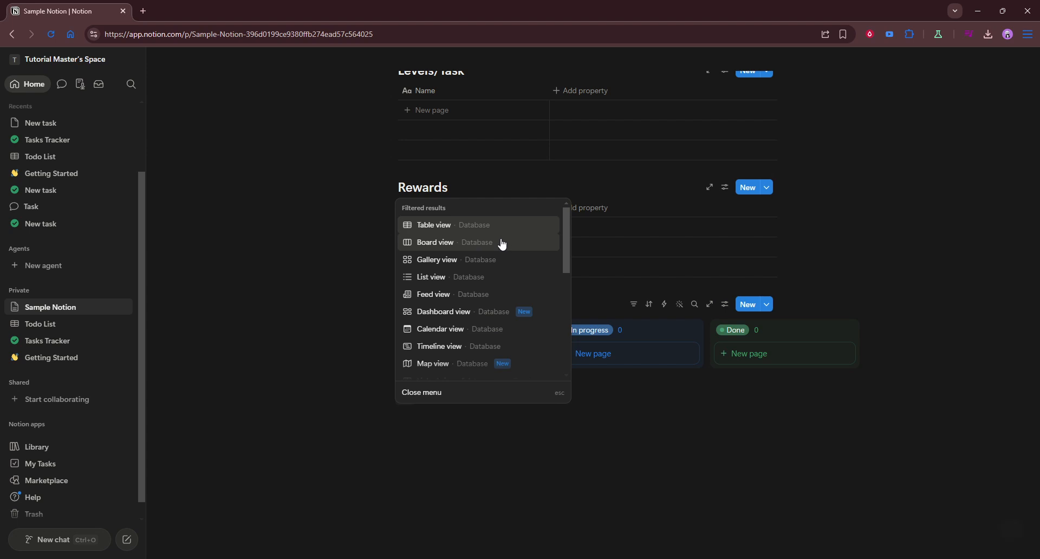
{"action": "left_click", "coordinate": [428, 347]}
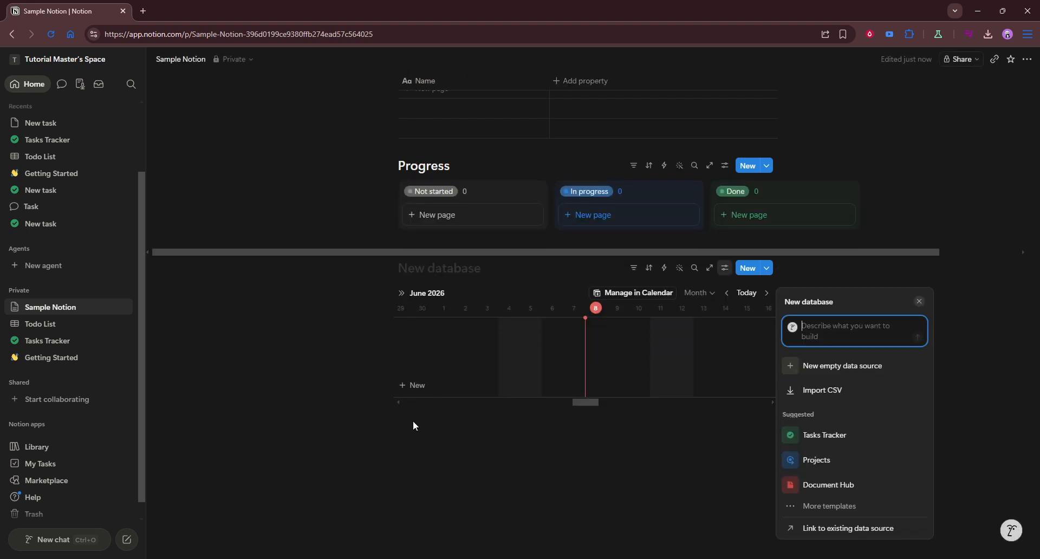
{"action": "left_click", "coordinate": [443, 268]}
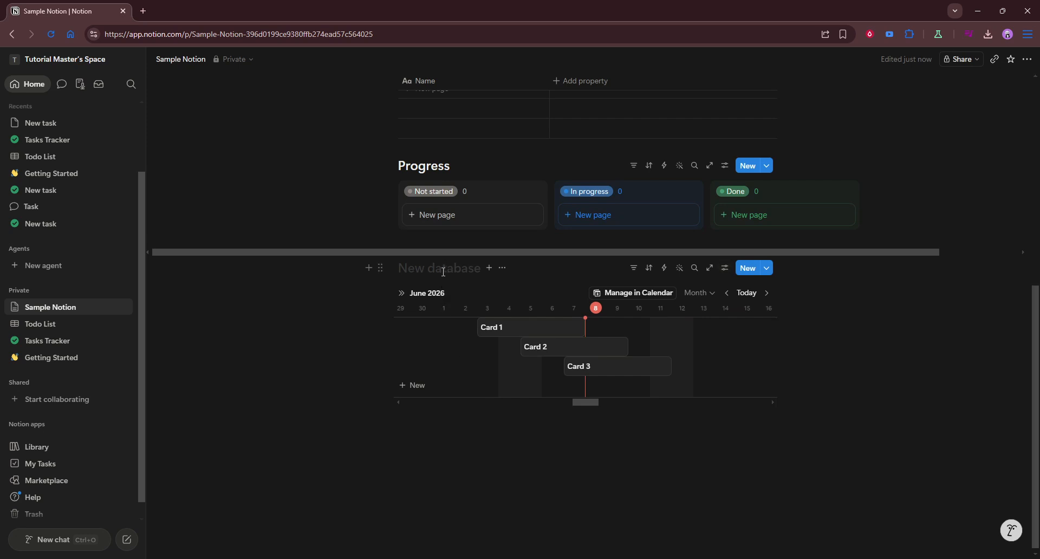
{"action": "type", "text": "Dai"}
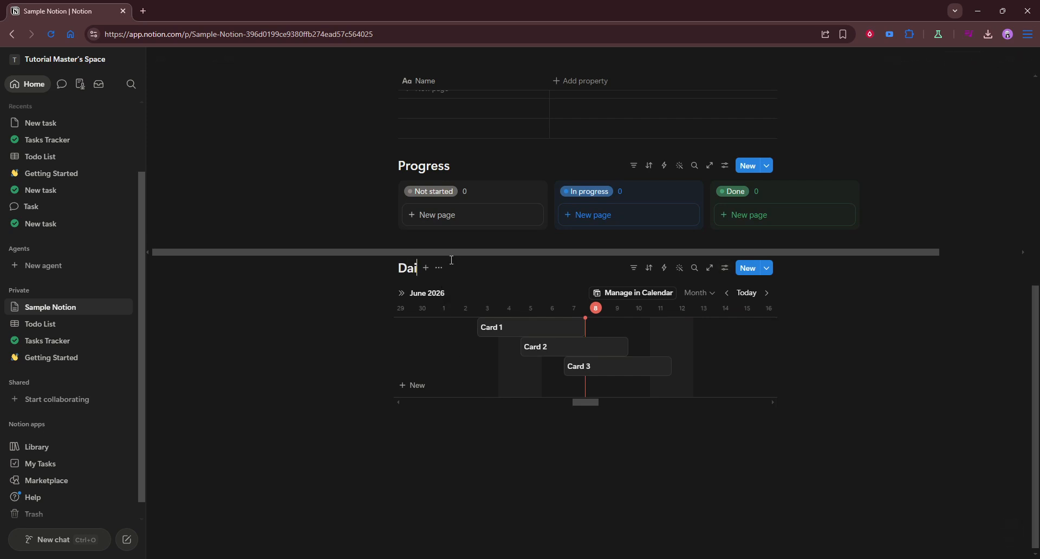
{"action": "type", "text": "ly Quest"}
{"action": "left_click", "coordinate": [671, 487]}
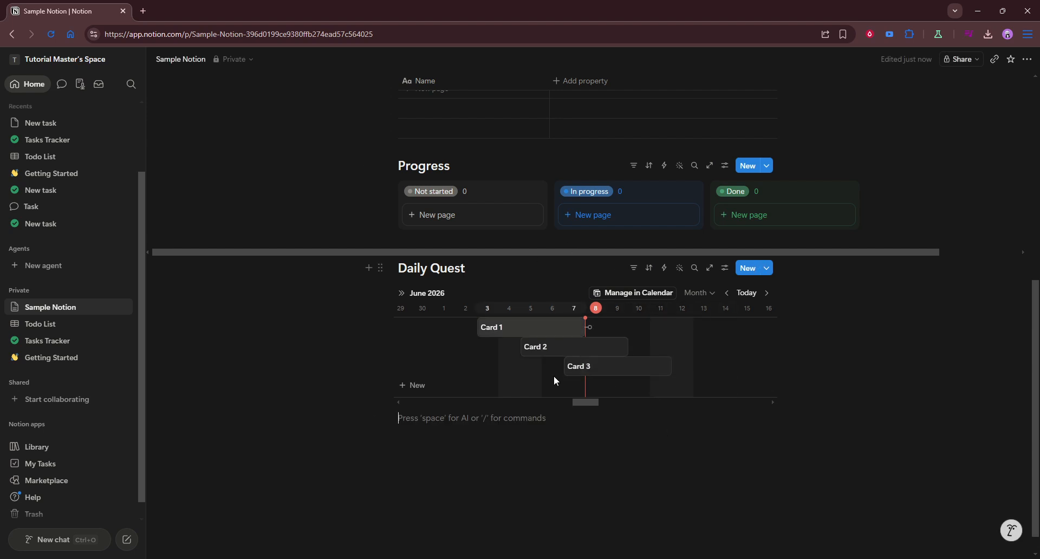
{"action": "scroll", "coordinate": [789, 519], "scroll_direction": "up", "scroll_amount": 4}
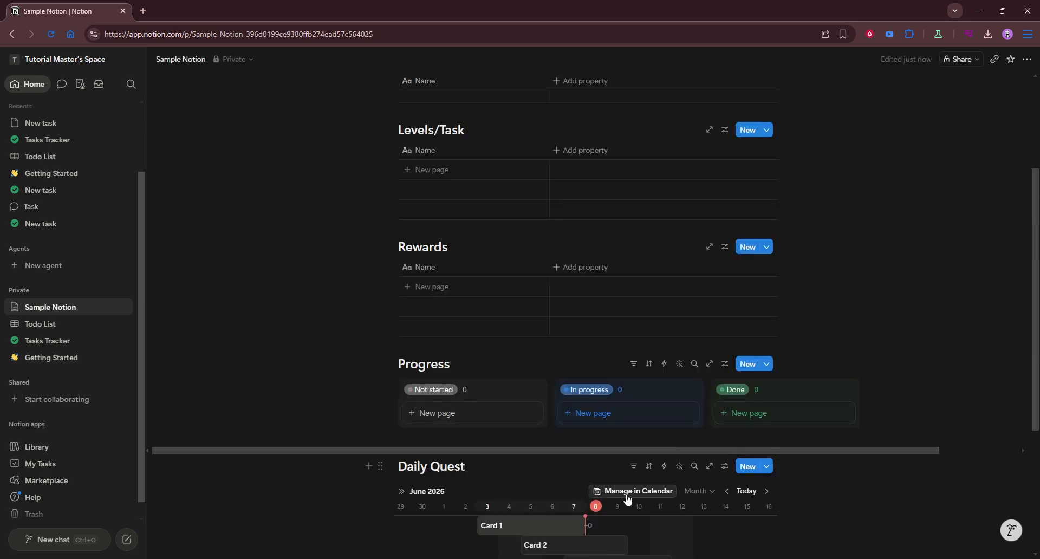
{"action": "scroll", "coordinate": [632, 425], "scroll_direction": "up", "scroll_amount": 3}
{"action": "scroll", "coordinate": [592, 441], "scroll_direction": "down", "scroll_amount": 3}
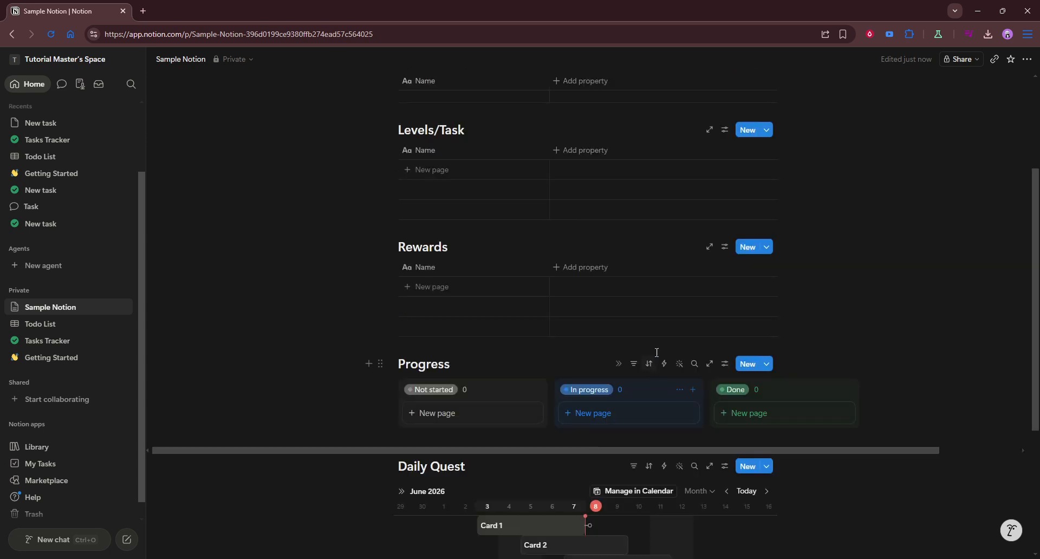
{"action": "scroll", "coordinate": [656, 352], "scroll_direction": "down", "scroll_amount": 3}
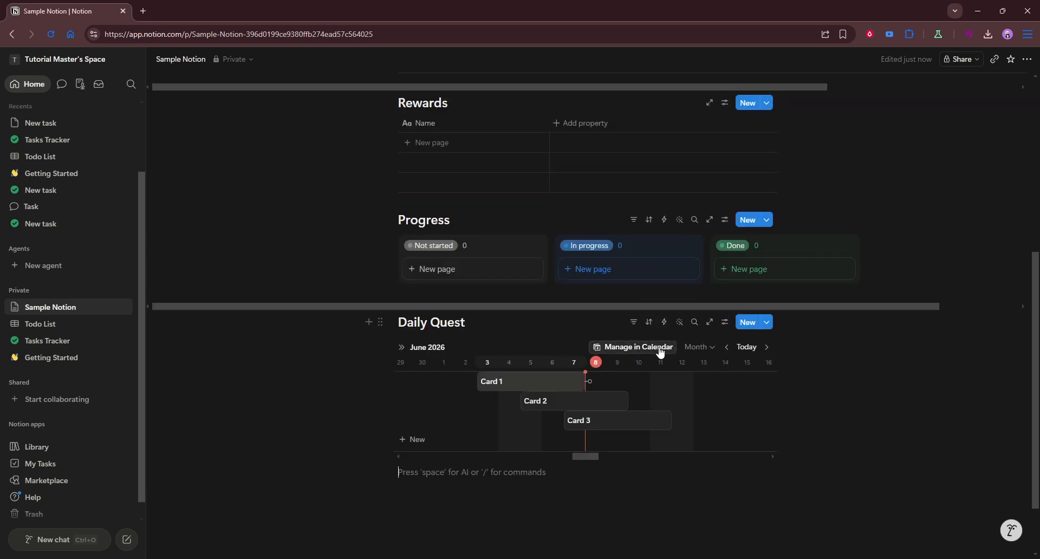